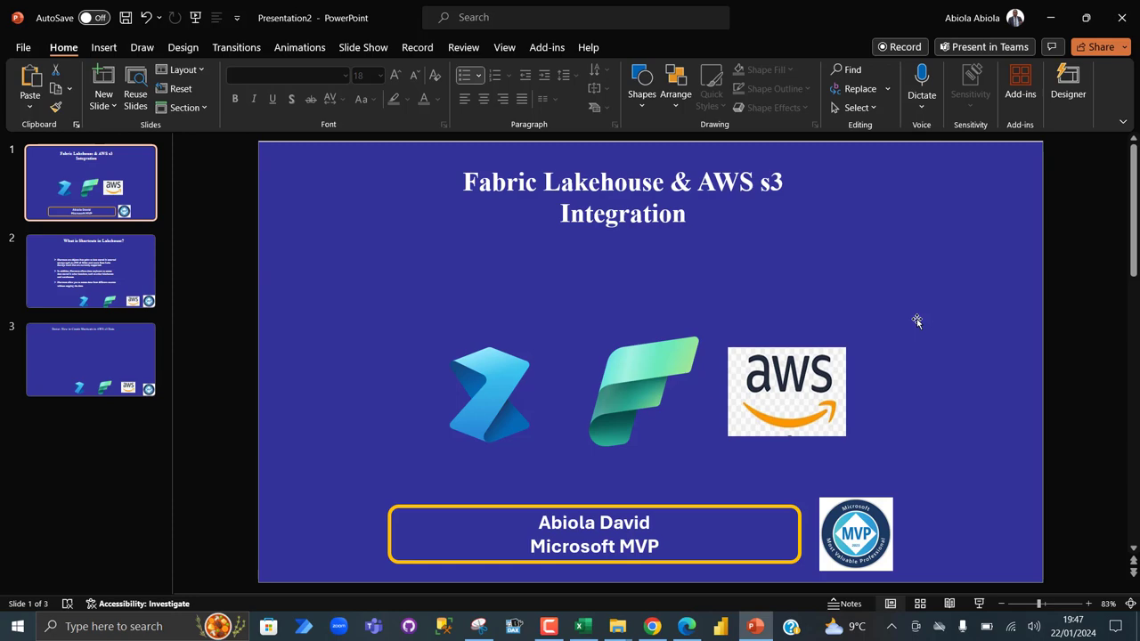
# Step: Select slide 3, the lakehouse shortcuts demo slide, in the slide pane
pyautogui.click(85, 285)
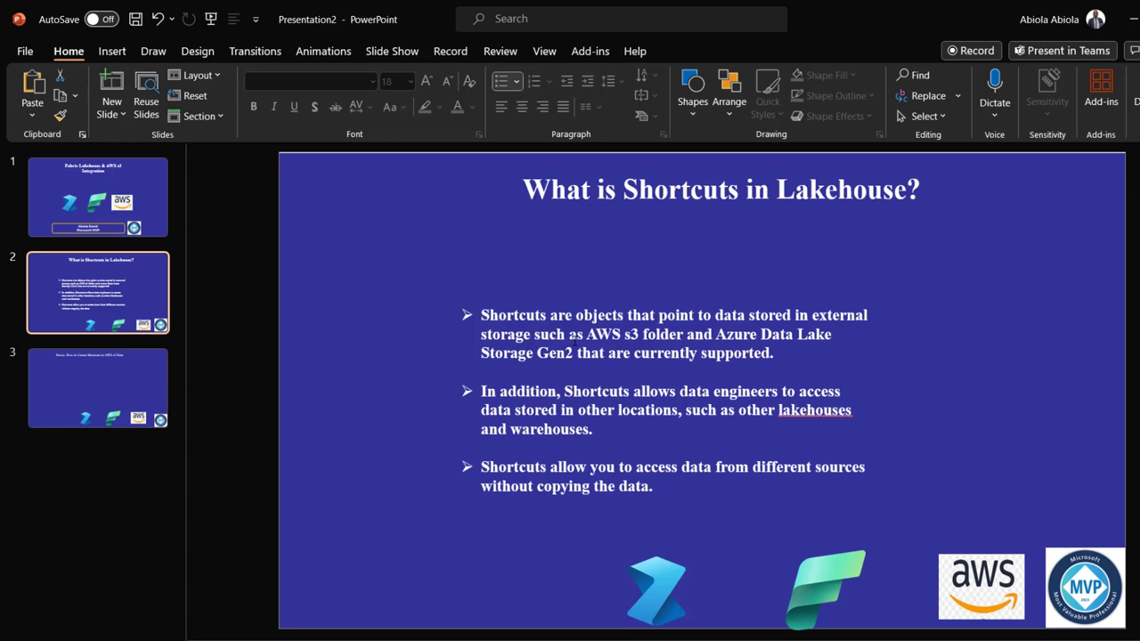
# Step: In the Sales lakehouse, collapse Tables, expand Files and open the Files actions menu
pyautogui.click(77, 354)
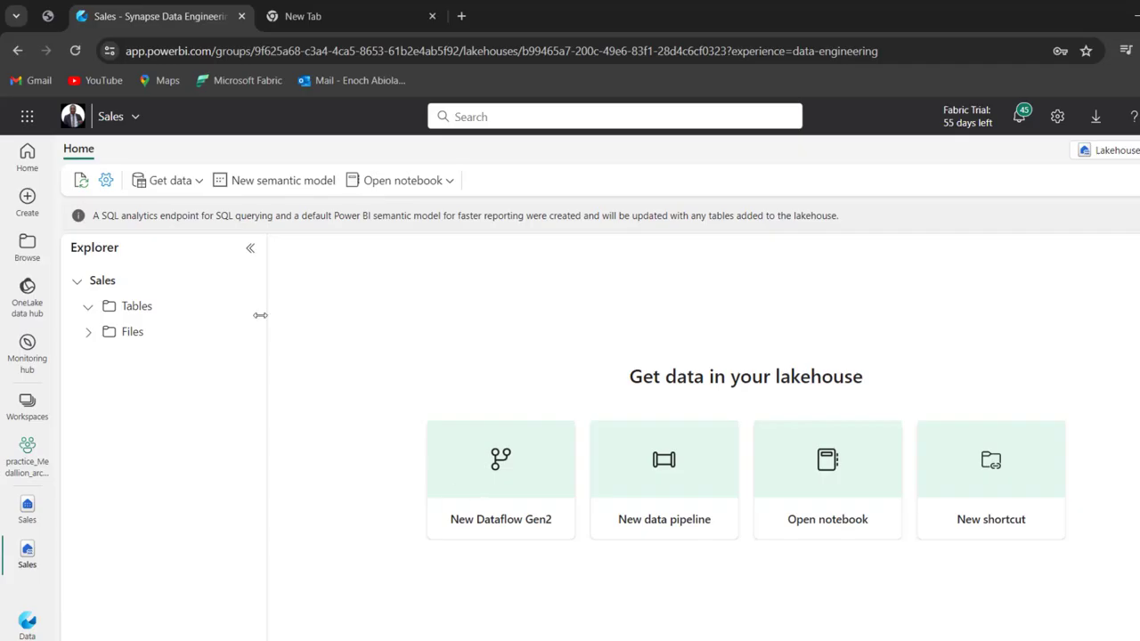
pyautogui.moveTo(38, 547)
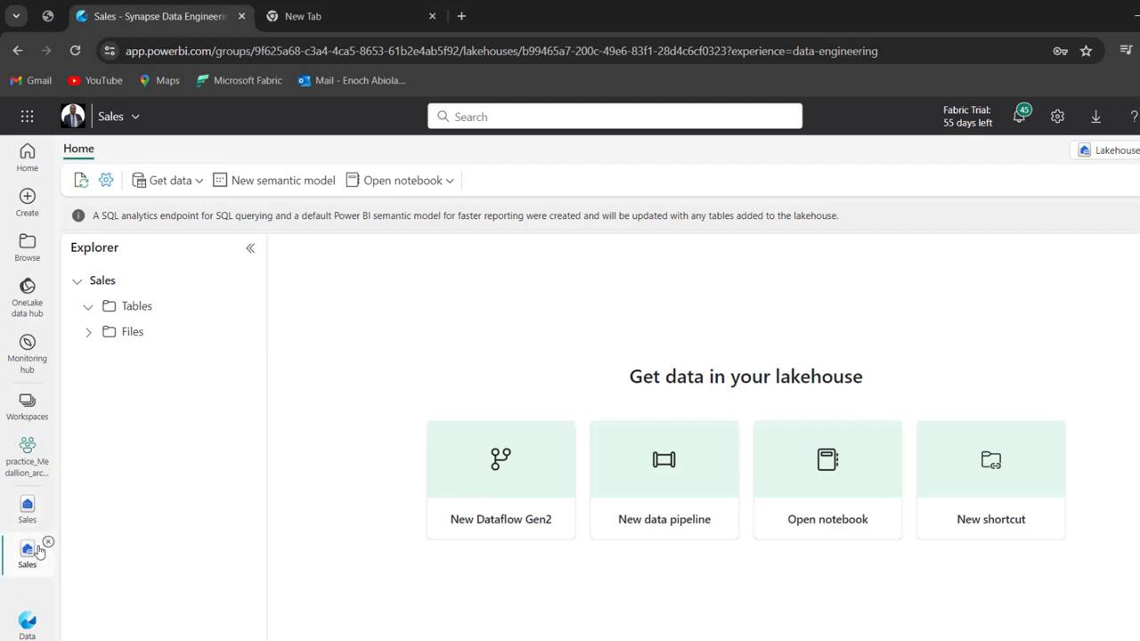
pyautogui.click(87, 306)
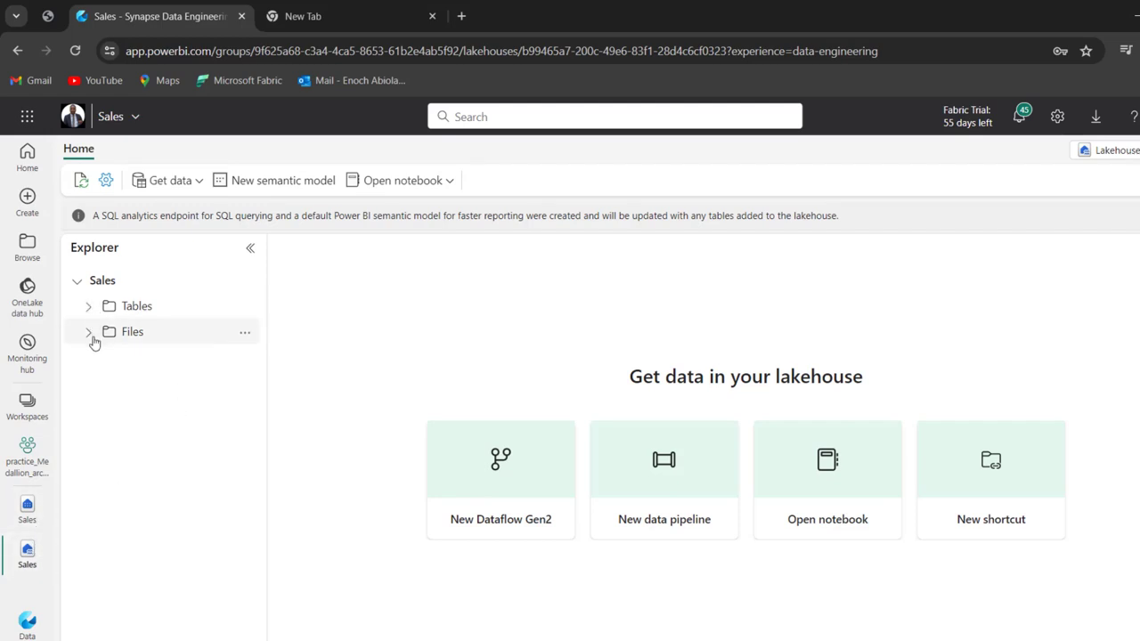
pyautogui.click(89, 333)
pyautogui.click(244, 334)
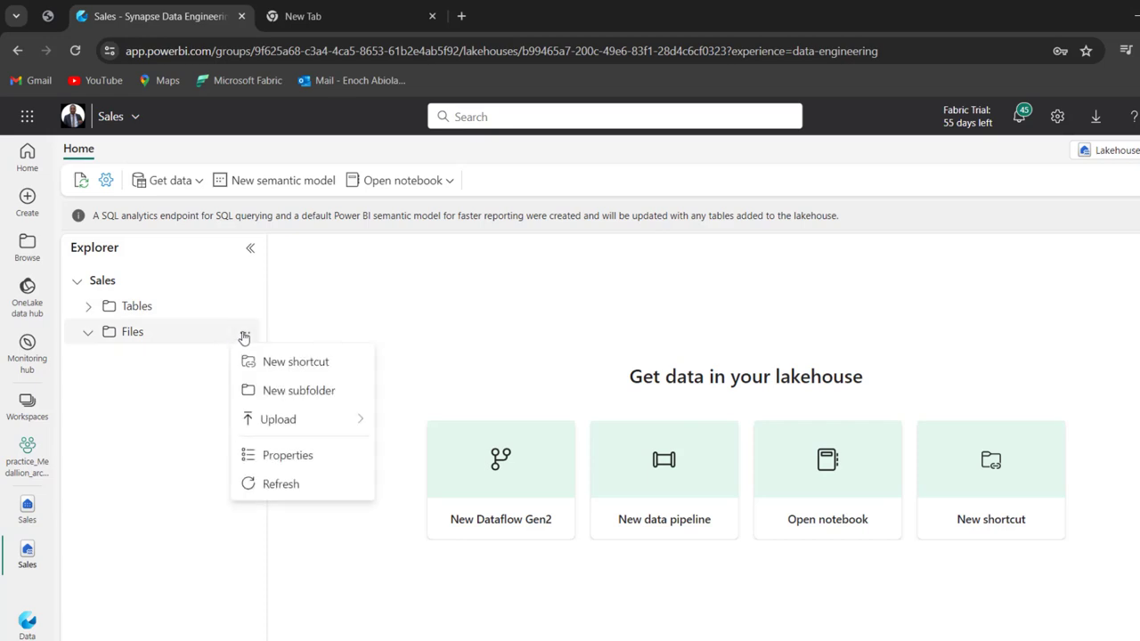
pyautogui.moveTo(299, 422)
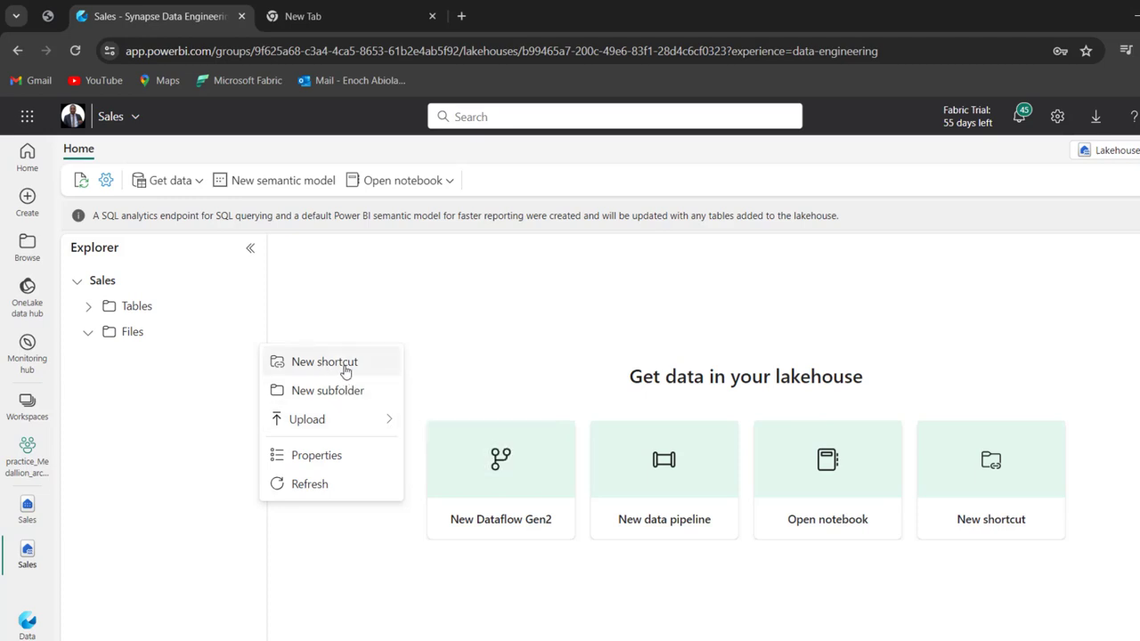
# Step: Start a new shortcut under Files and pick Amazon S3 as the external source
pyautogui.click(347, 368)
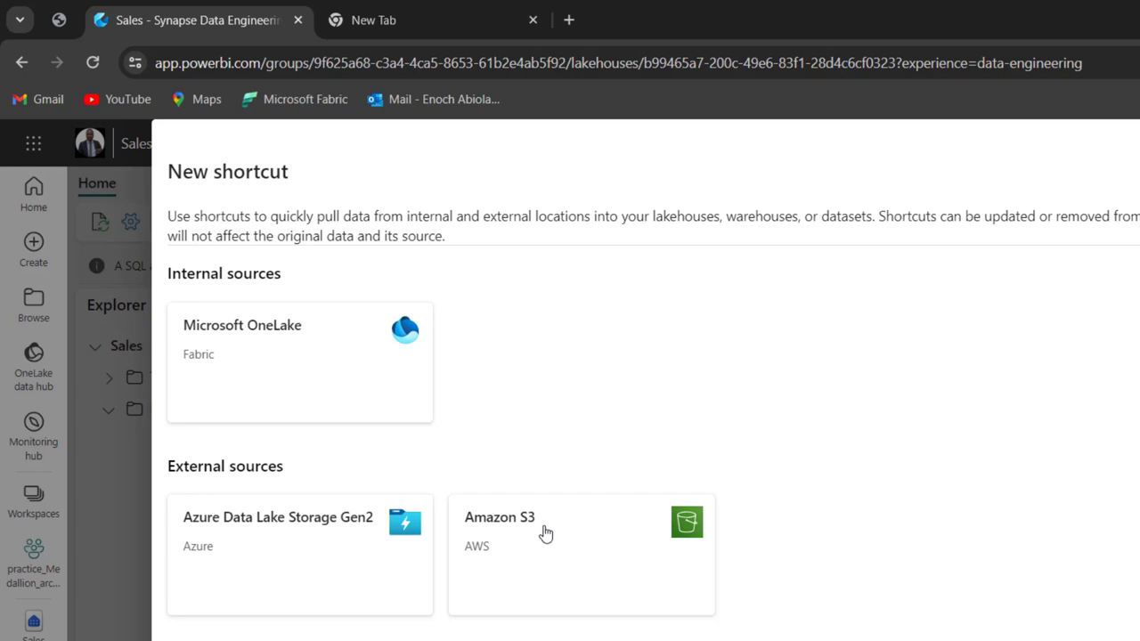
pyautogui.click(564, 554)
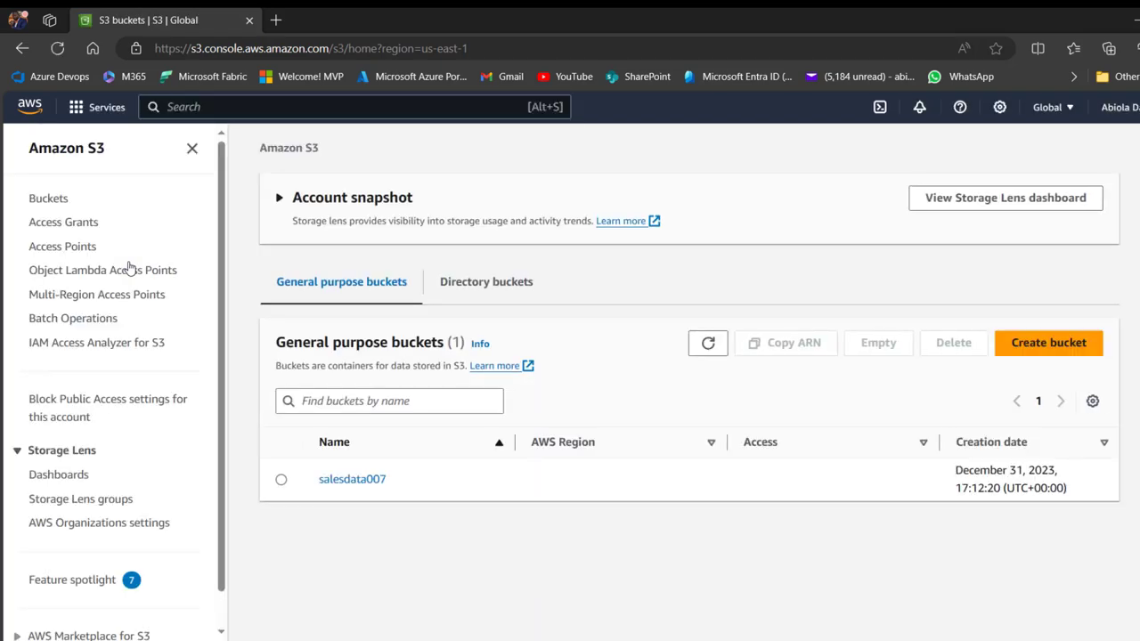
# Step: Browse salesdata007 > SalesDataFolder and open Read_Delta_Table_To_Lakehouse.csv's properties
pyautogui.click(354, 481)
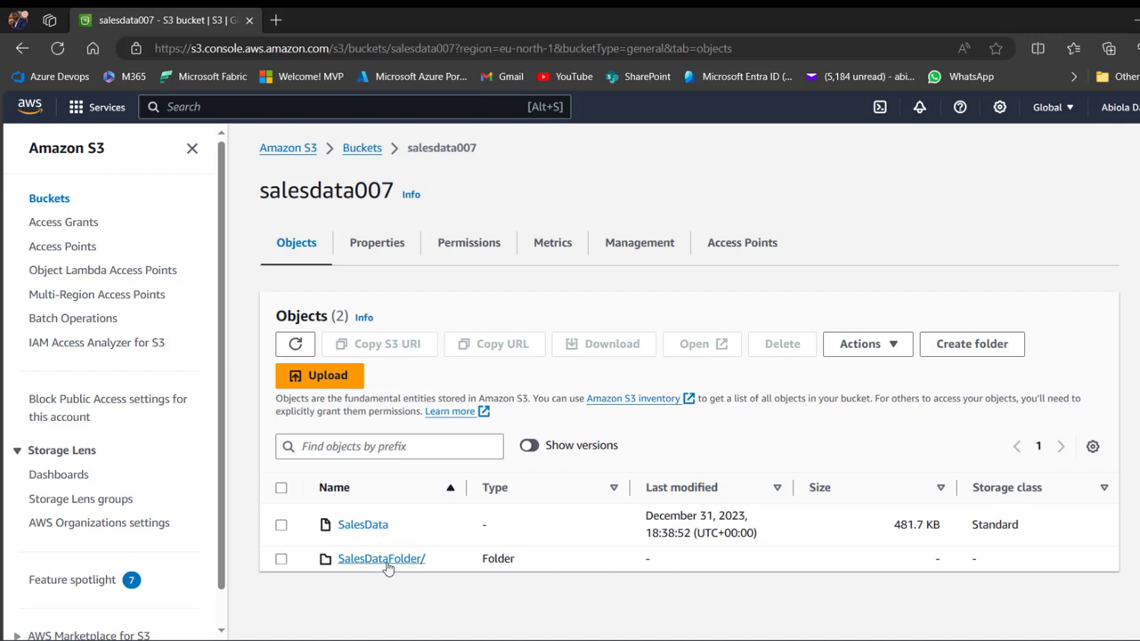
pyautogui.click(387, 563)
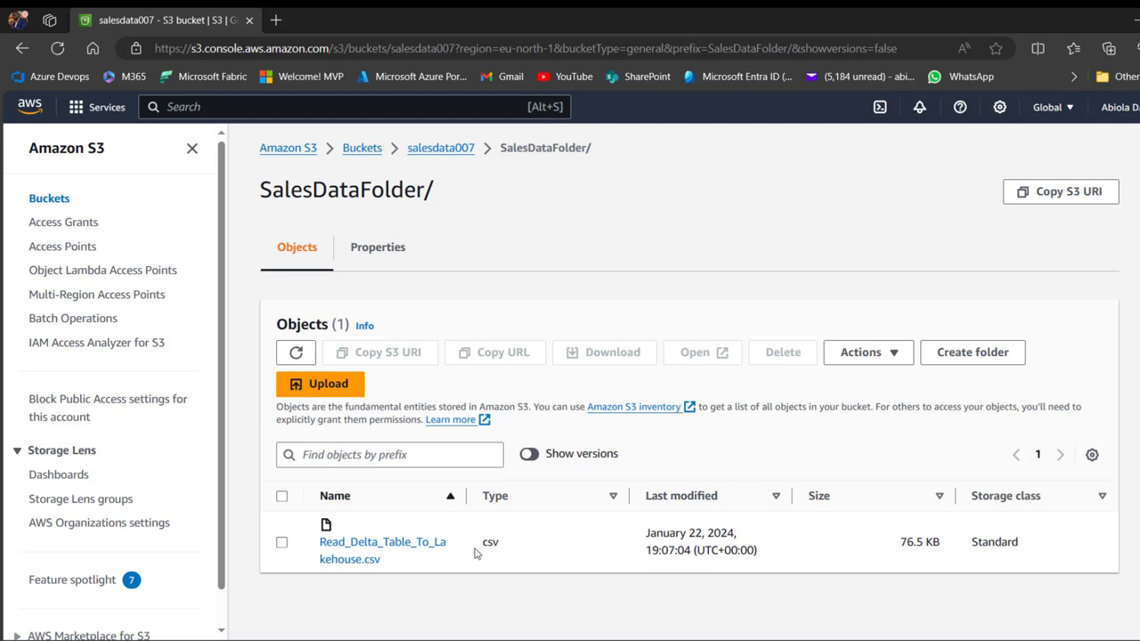
pyautogui.click(389, 544)
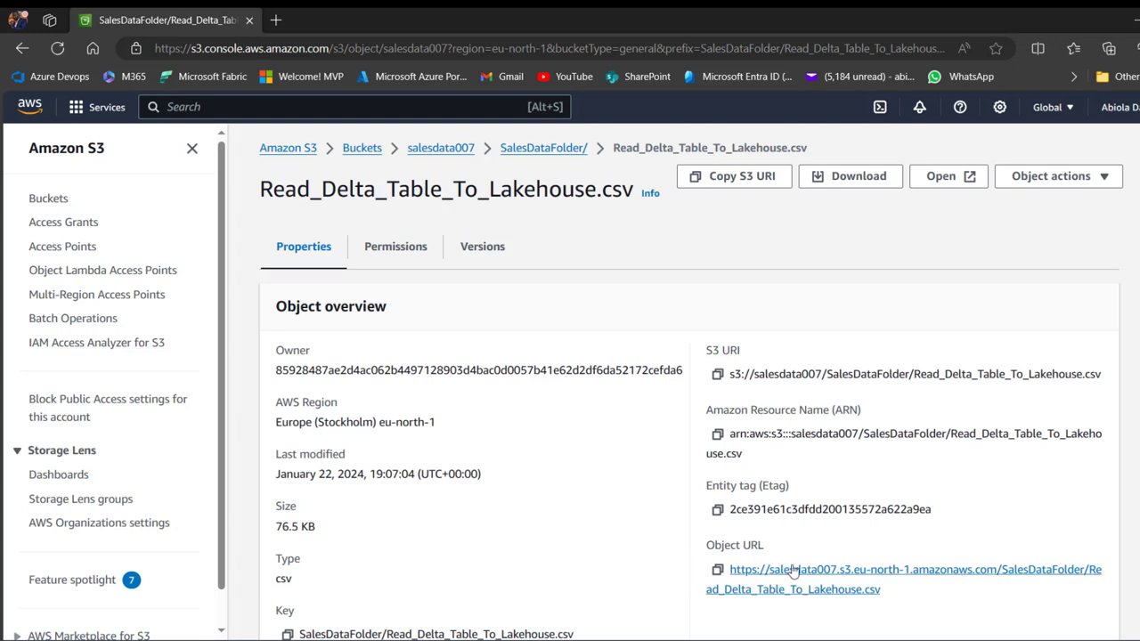
pyautogui.click(718, 568)
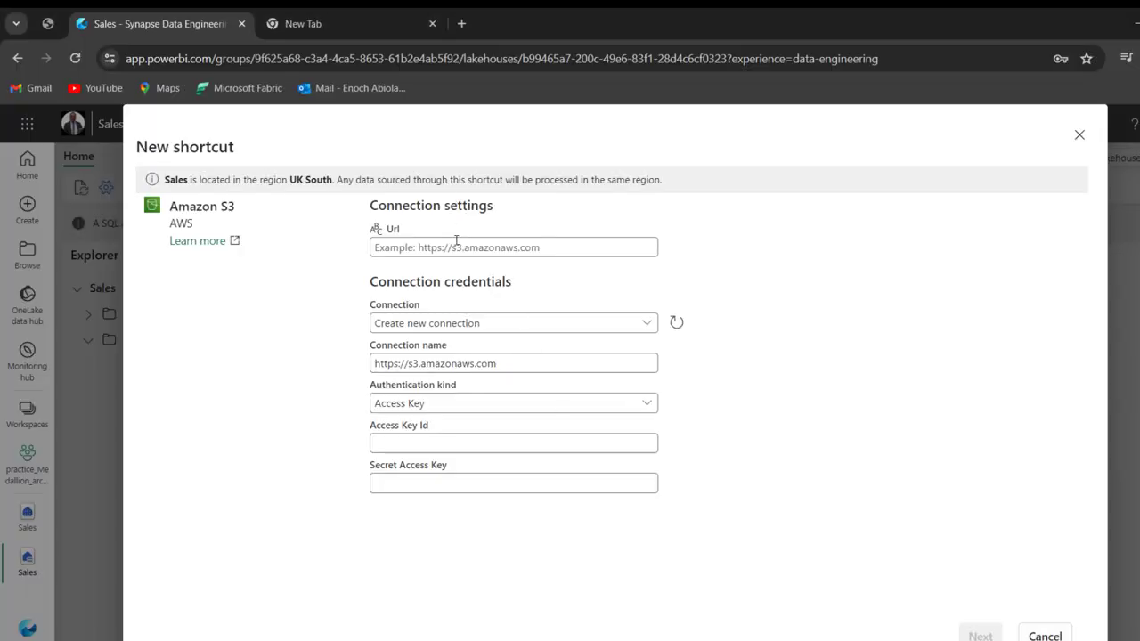
pyautogui.click(462, 247)
pyautogui.hotkey('ctrl', 'v')
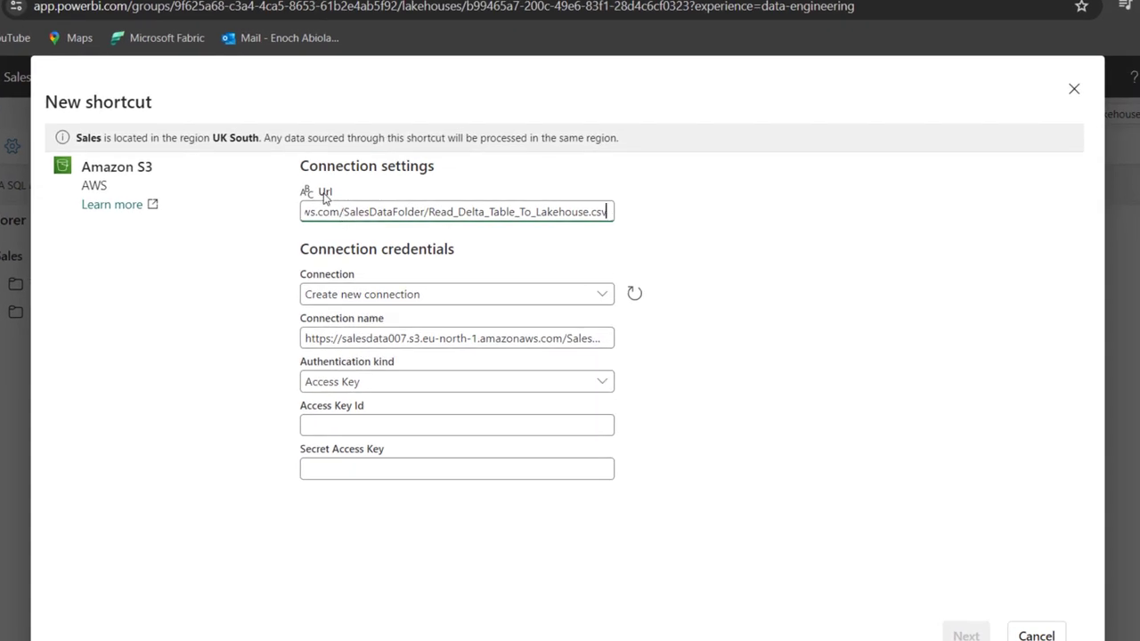
pyautogui.click(343, 212)
pyautogui.moveTo(342, 212); pyautogui.dragTo(645, 221)
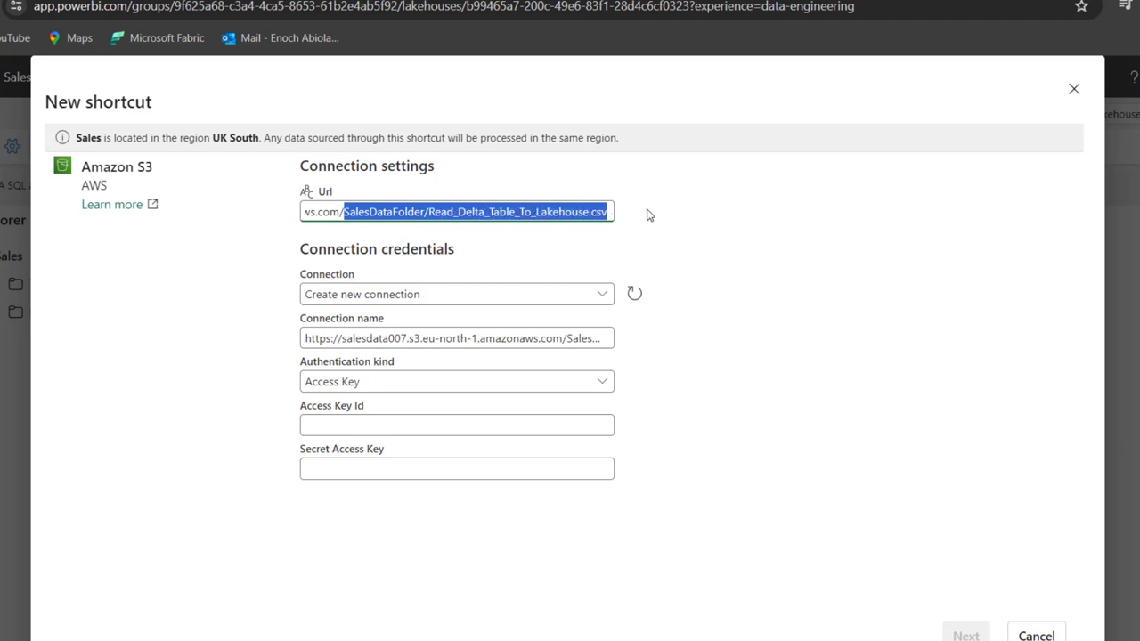
pyautogui.press('BackSpace')
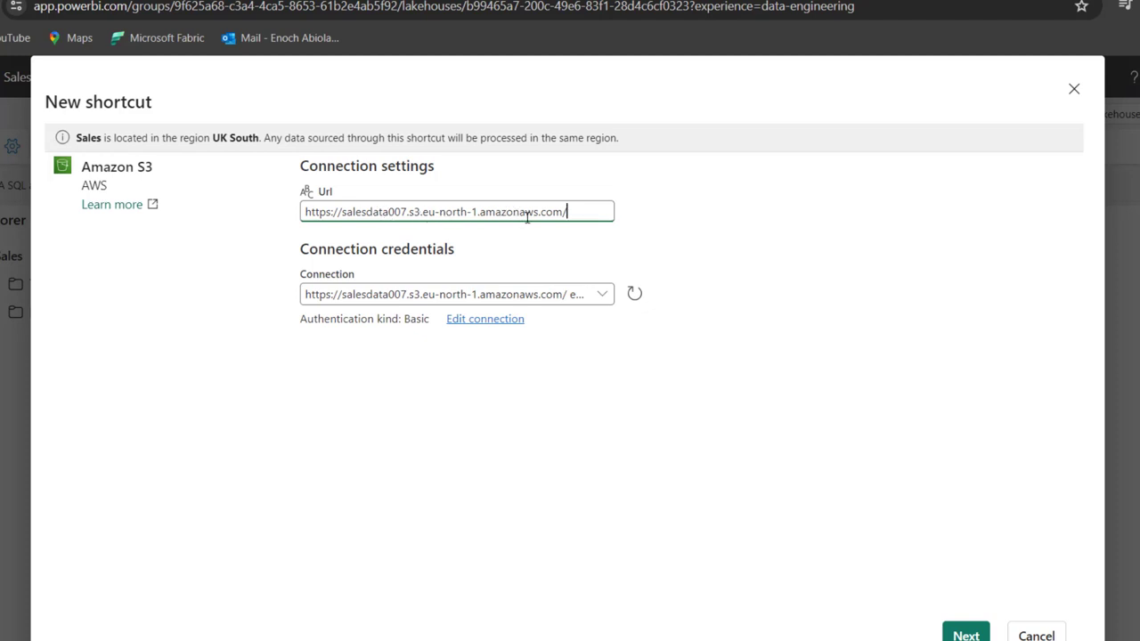
# Step: Switch the connection to Access Key authentication, fill in the key ID and secret, and continue
pyautogui.click(503, 321)
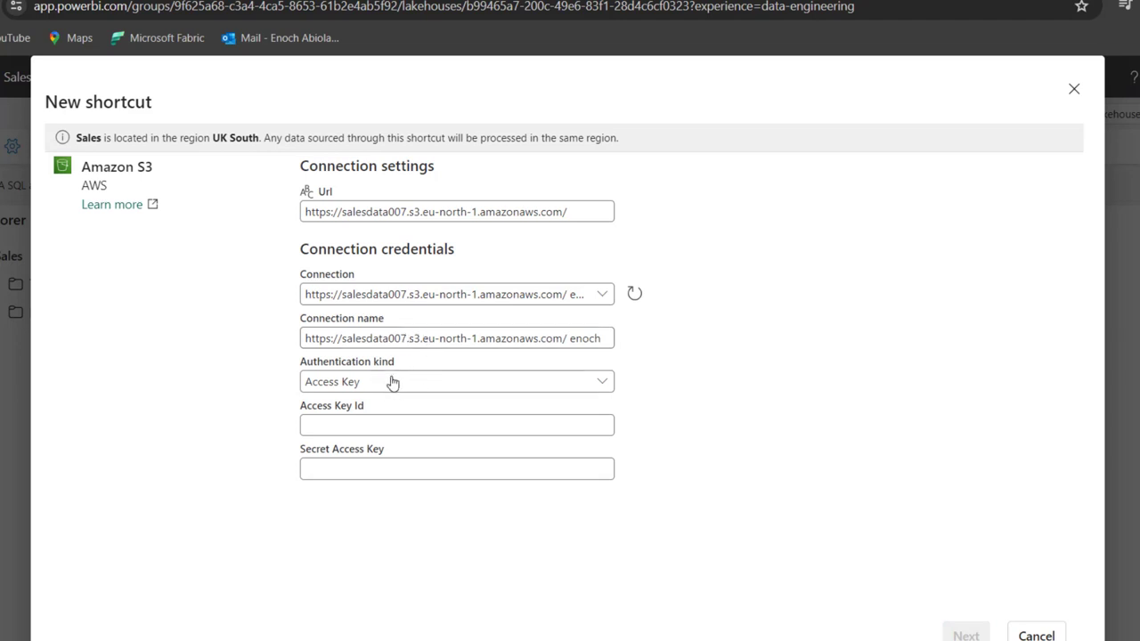
pyautogui.click(405, 385)
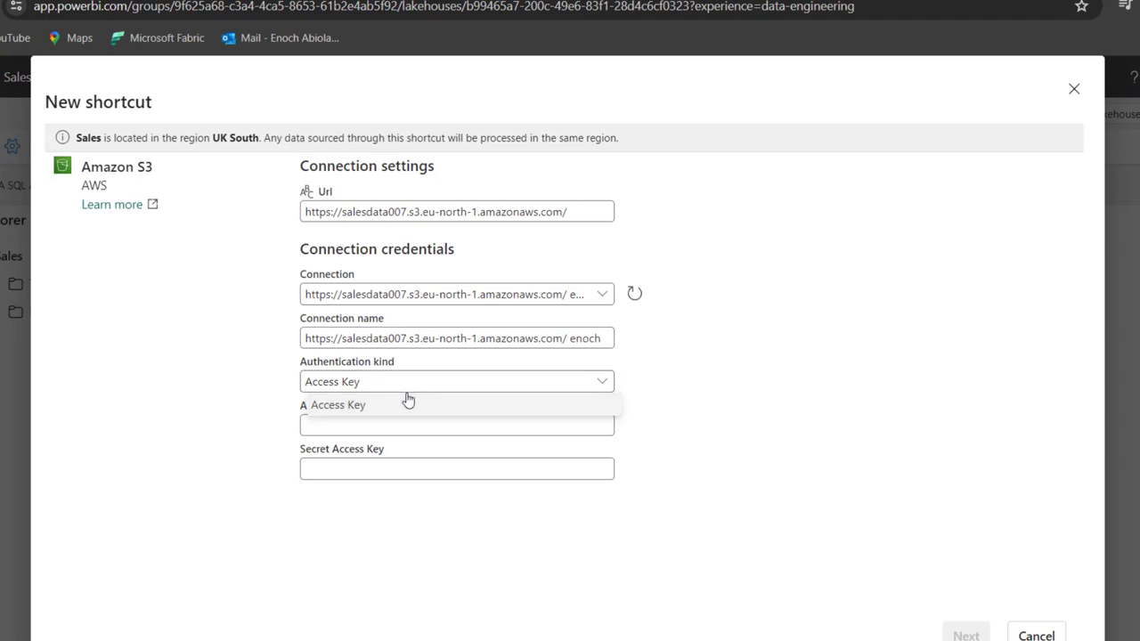
pyautogui.click(408, 401)
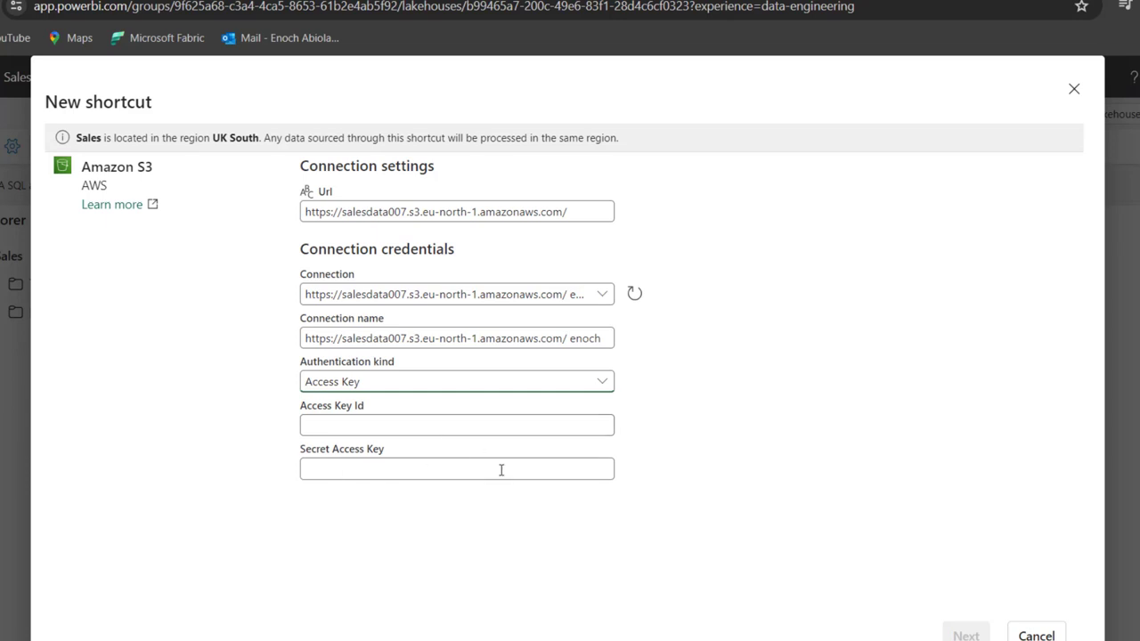
pyautogui.click(395, 425)
pyautogui.hotkey('ctrl', 'v')
pyautogui.press('Tab')
pyautogui.hotkey('ctrl', 'v')
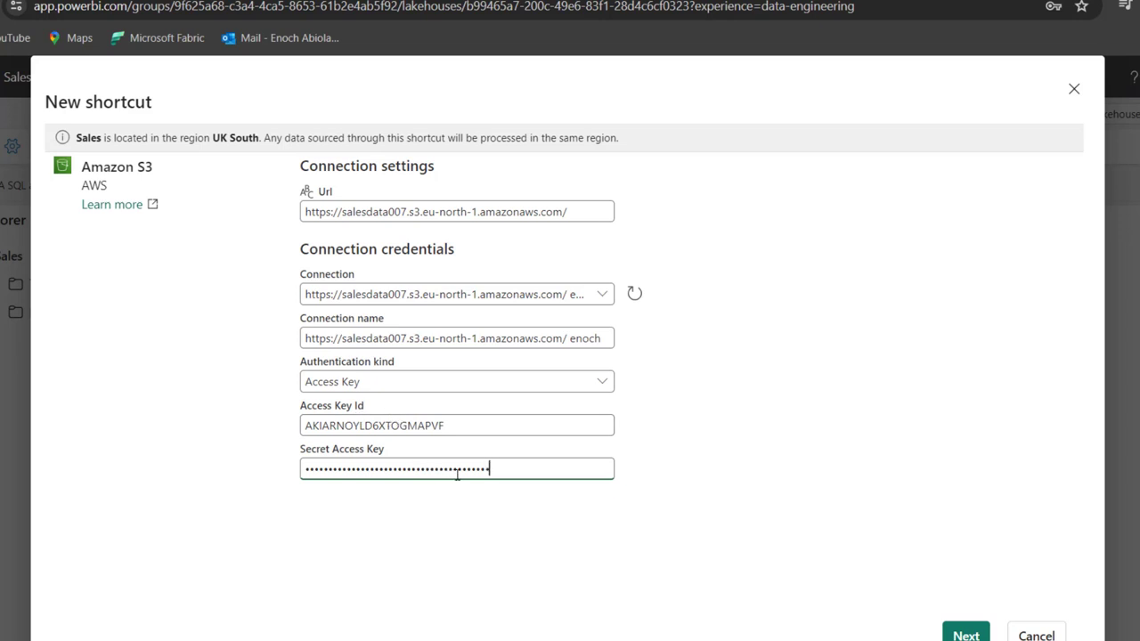
pyautogui.click(967, 636)
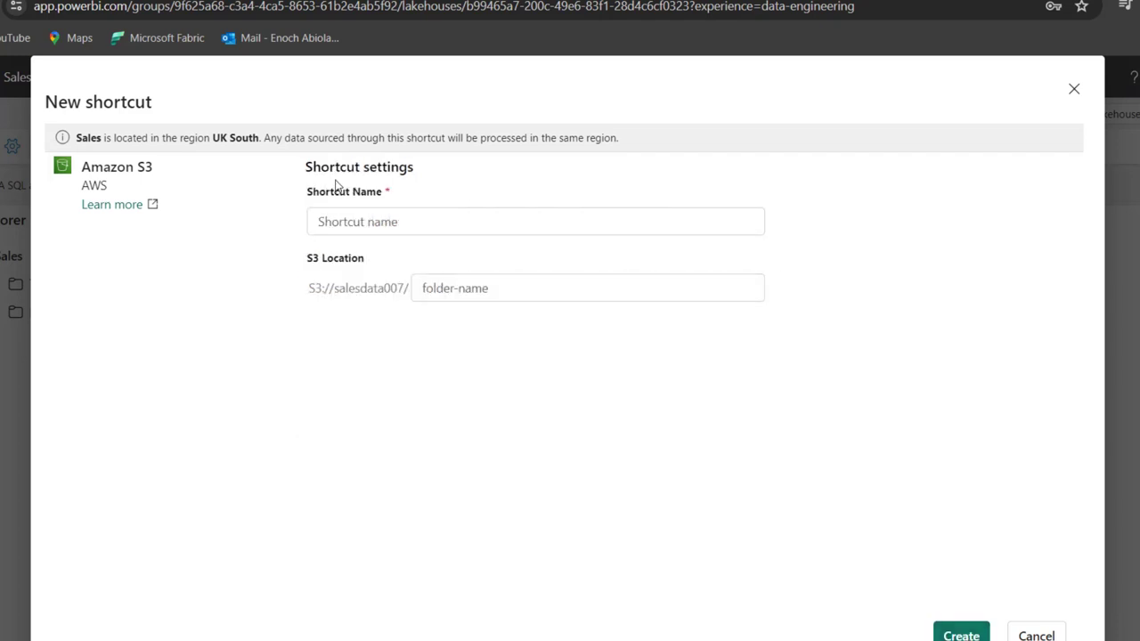
# Step: Enter SalesDataFromAWSS3 as the shortcut name
pyautogui.click(370, 220)
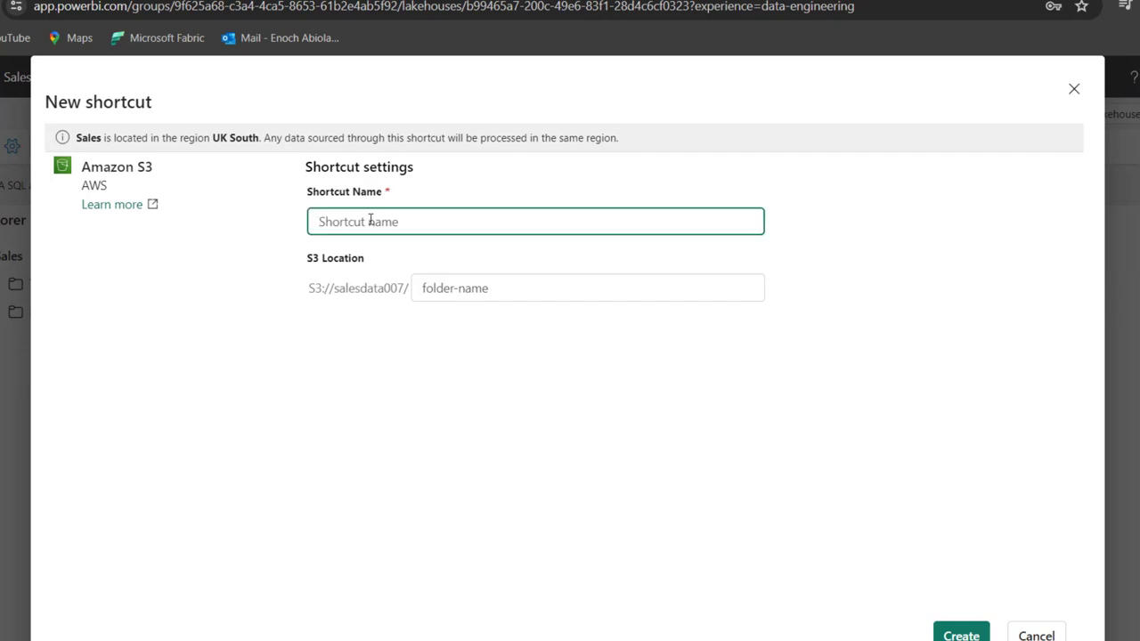
pyautogui.write('SalesDataFromAW')
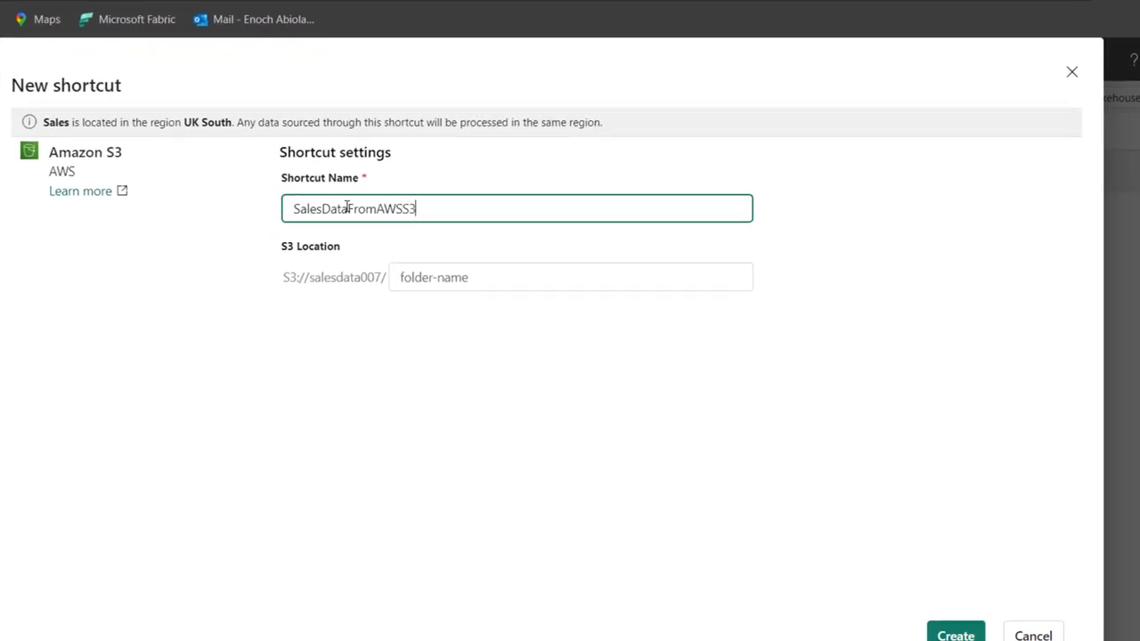
pyautogui.write('SS3')
pyautogui.hotkey('ctrl', 'a')
pyautogui.click(456, 279)
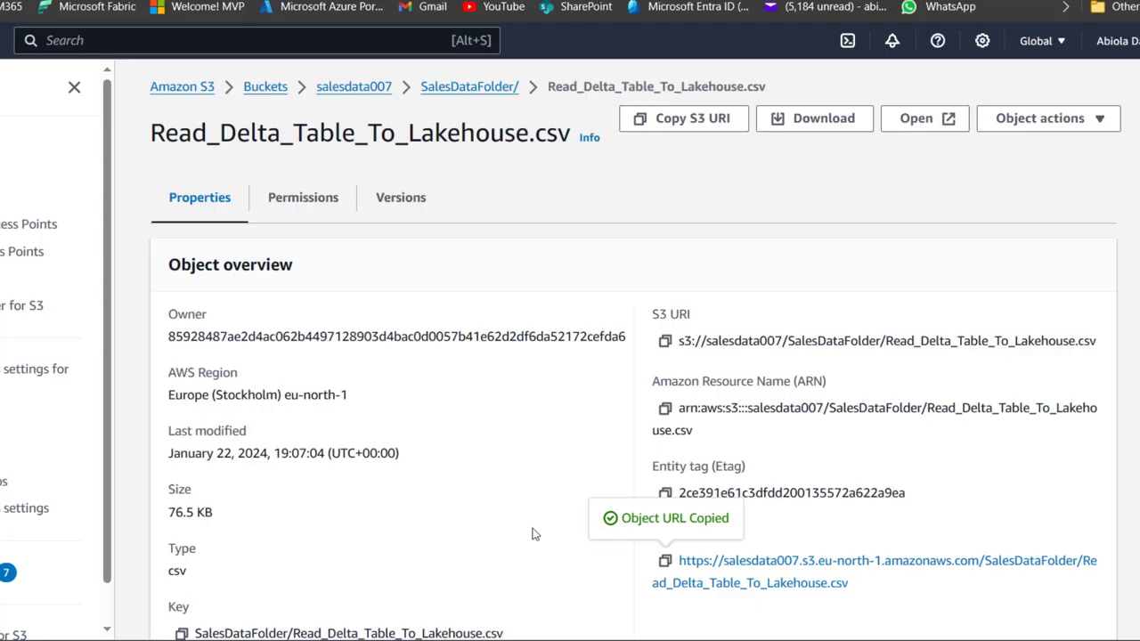
# Step: Use the S3 breadcrumbs to return to the salesdata007 bucket's object list
pyautogui.click(488, 93)
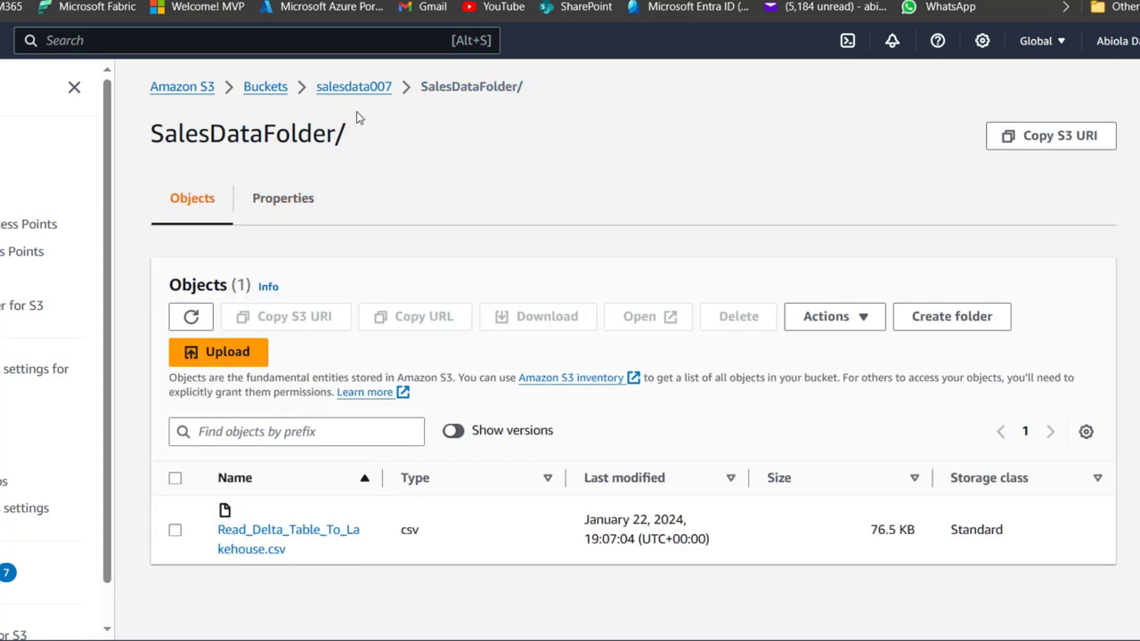
pyautogui.click(378, 91)
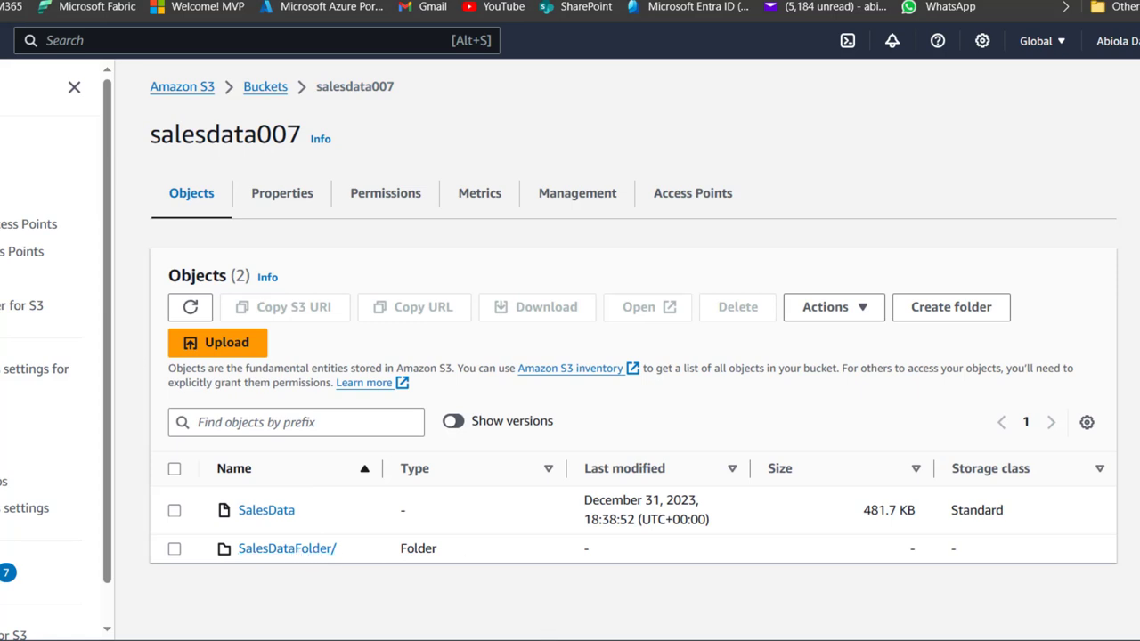
# Step: Back in Fabric, set the S3 location to SalesDataFolder and create the shortcut
pyautogui.hotkey('alt', 'Tab')
pyautogui.write('SalesDataFolder')
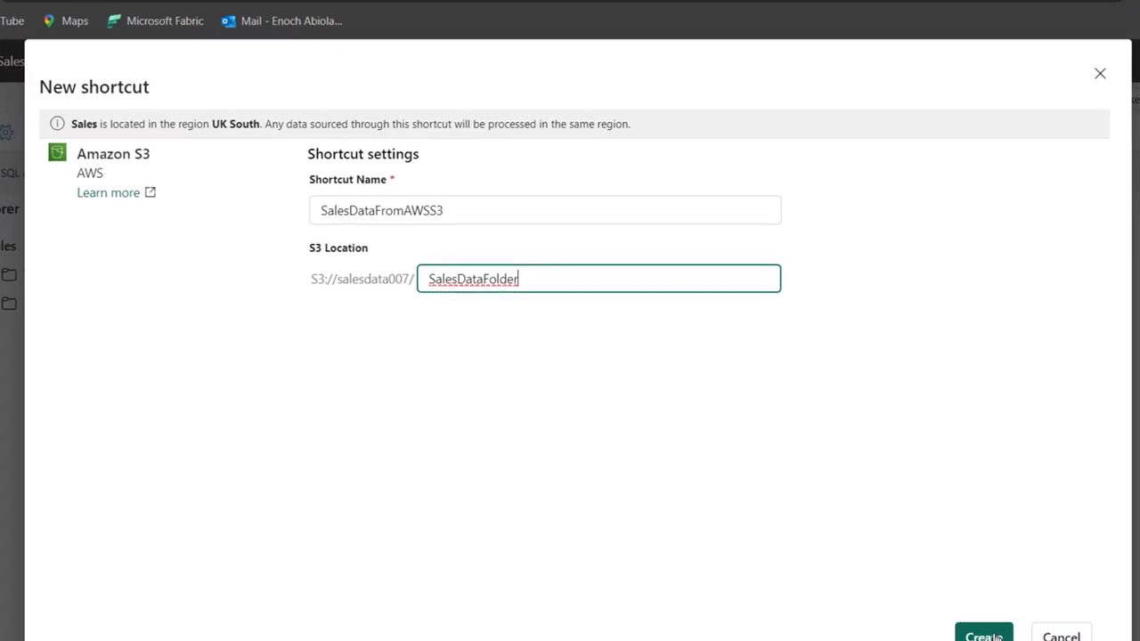
pyautogui.click(995, 636)
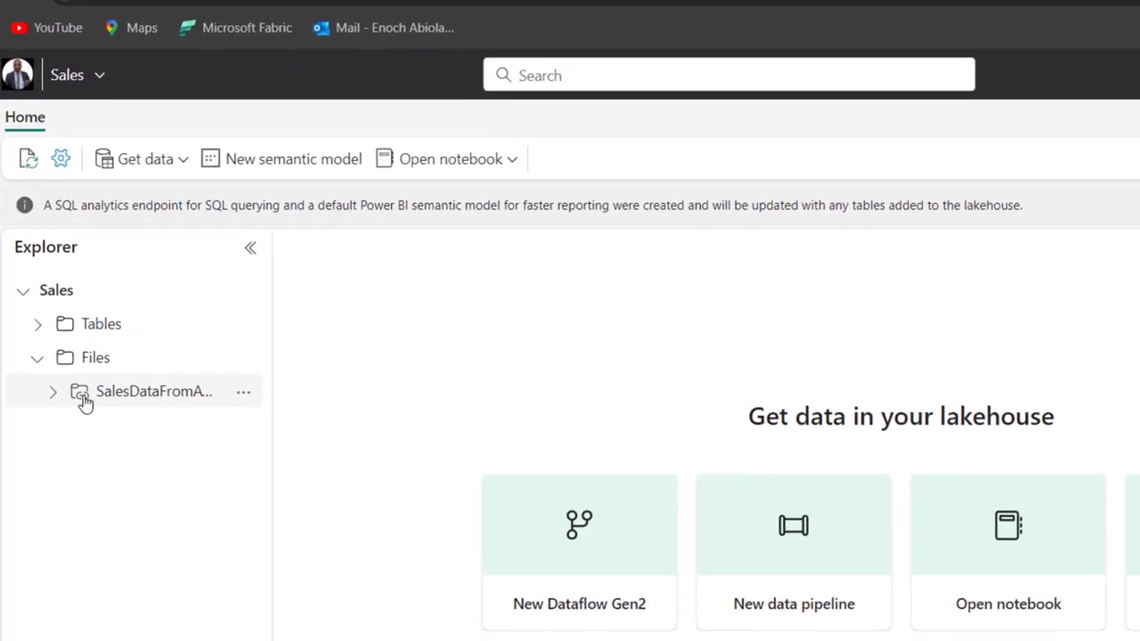
# Step: Load Read_Delta_Table_To_Lakehouse.csv from the shortcut into a new table named SalesAWSData
pyautogui.click(160, 401)
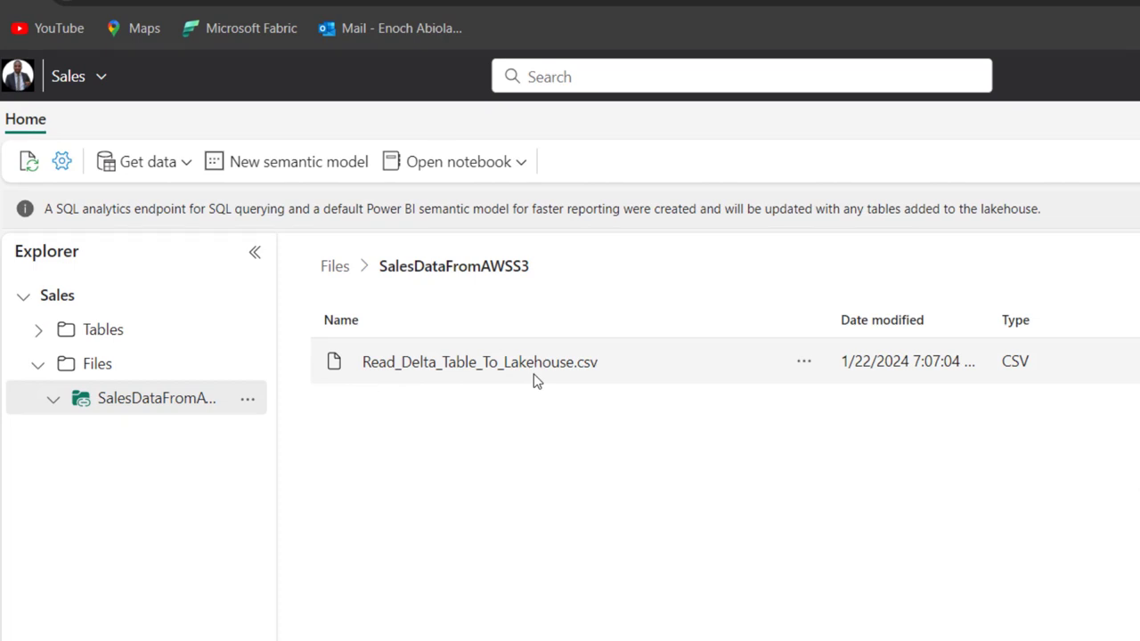
pyautogui.click(805, 363)
pyautogui.moveTo(712, 411)
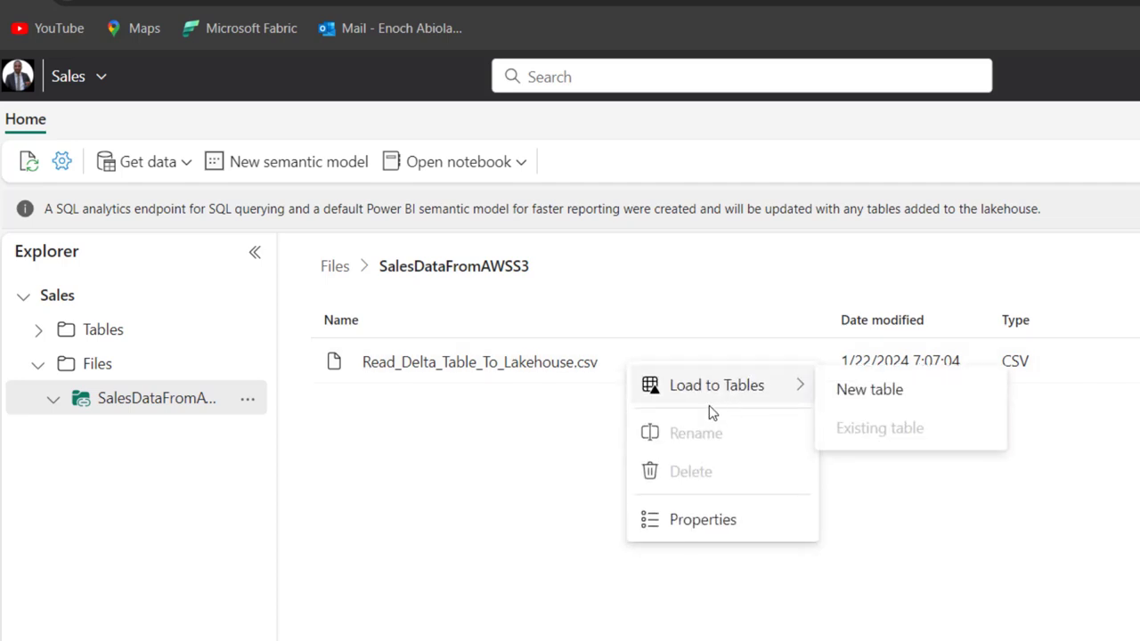
pyautogui.click(855, 392)
pyautogui.moveTo(752, 344); pyautogui.dragTo(365, 364)
pyautogui.write('Sales')
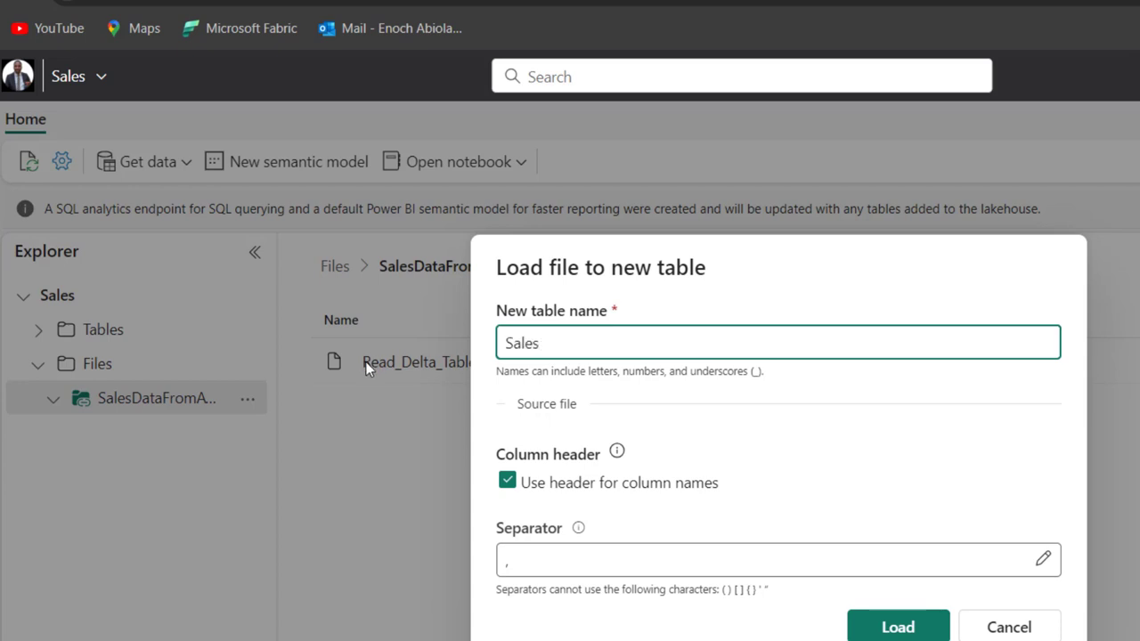
pyautogui.write('AWSData')
pyautogui.click(898, 628)
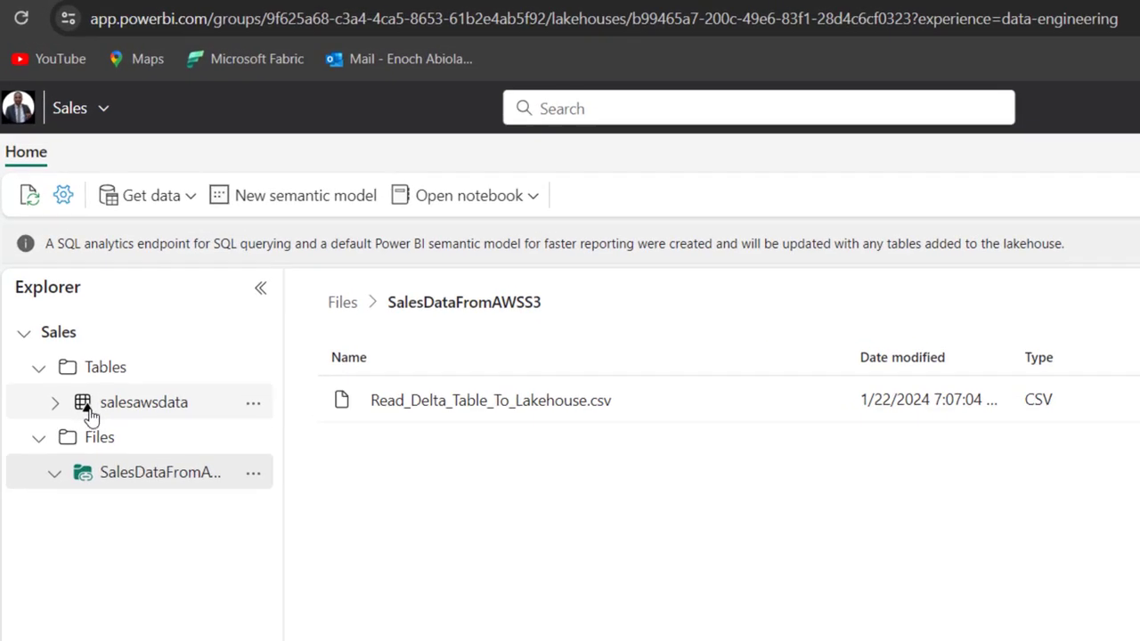
# Step: Select the salesawsdata table to list its Date, Products, PaymentType, Units, Price and SalesAmount columns
pyautogui.click(170, 406)
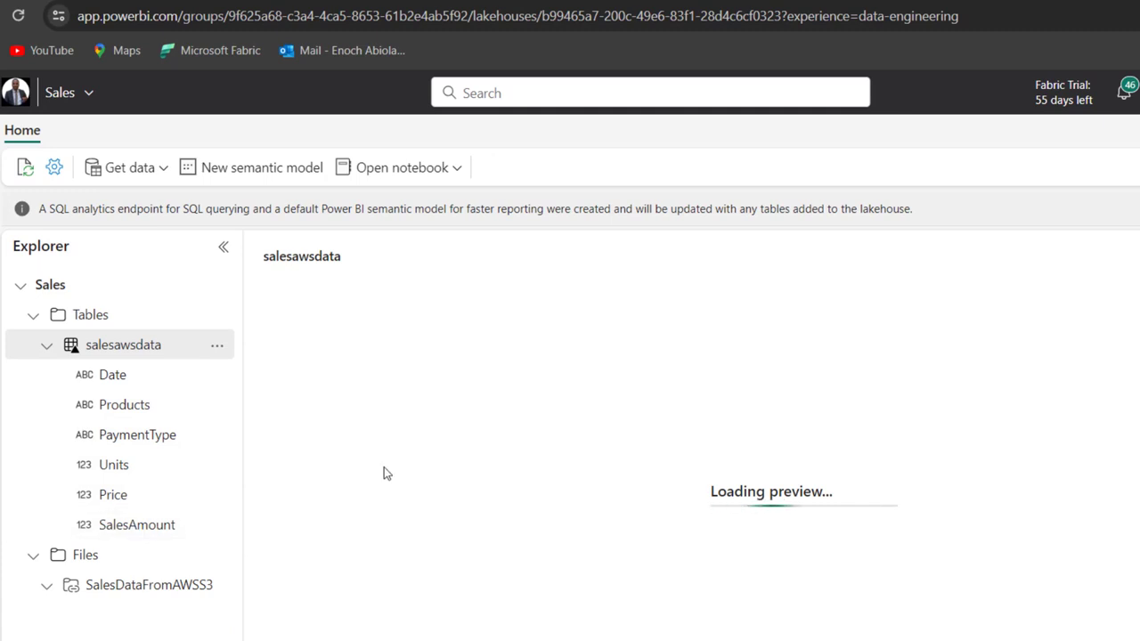
# Step: Switch the Sales lakehouse to its SQL analytics endpoint, review the data preview, and start a new query
pyautogui.click(1134, 119)
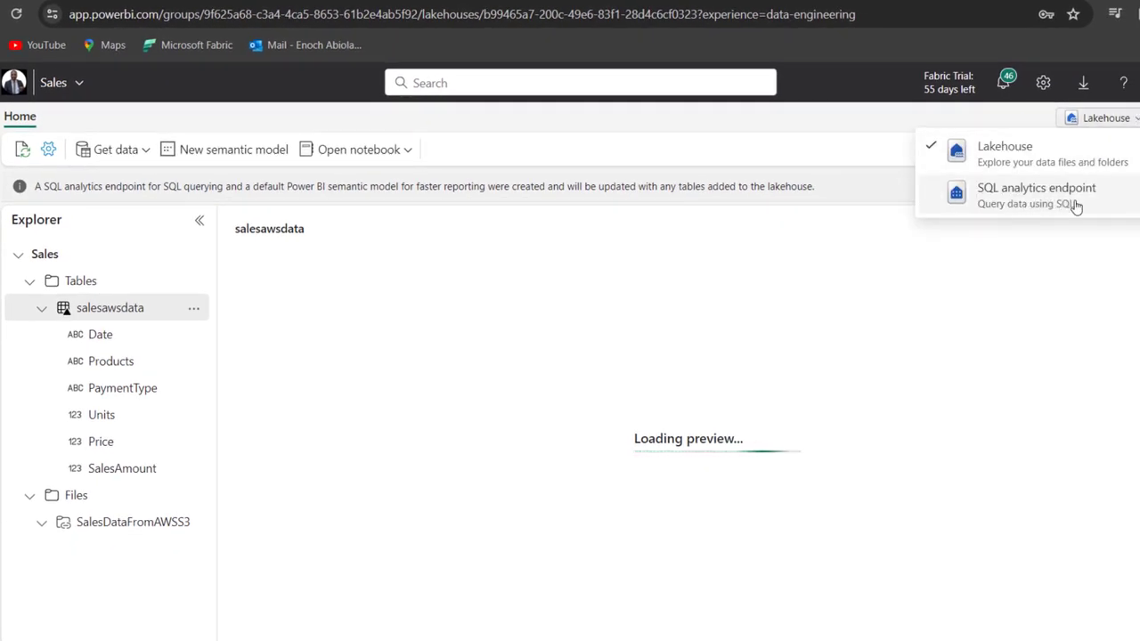
pyautogui.click(1036, 205)
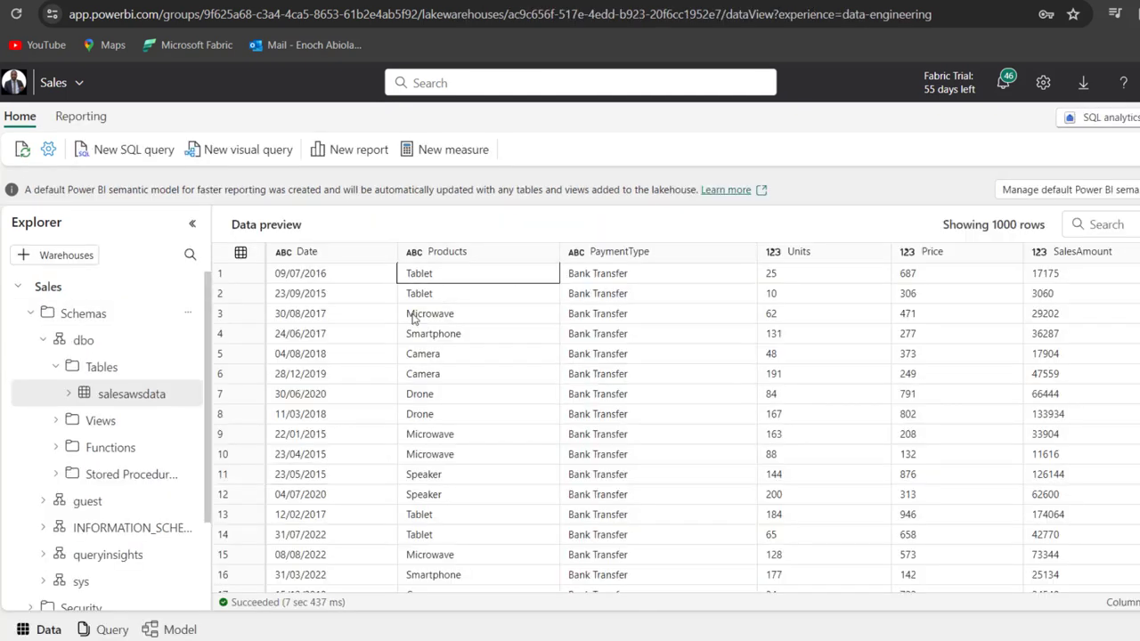
pyautogui.click(539, 293)
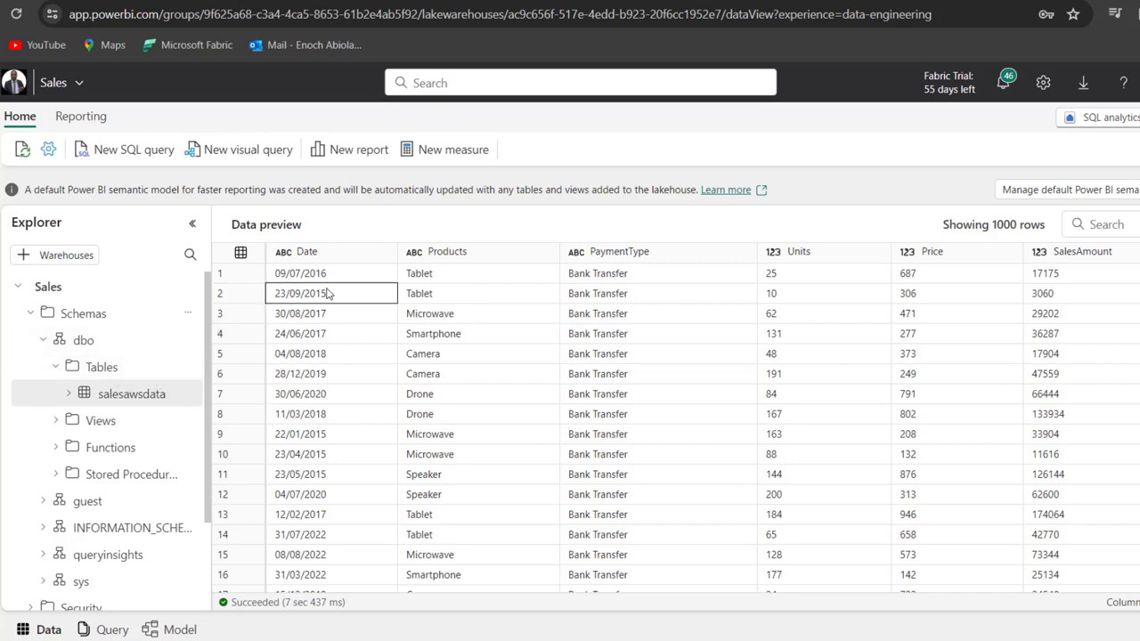
pyautogui.click(113, 151)
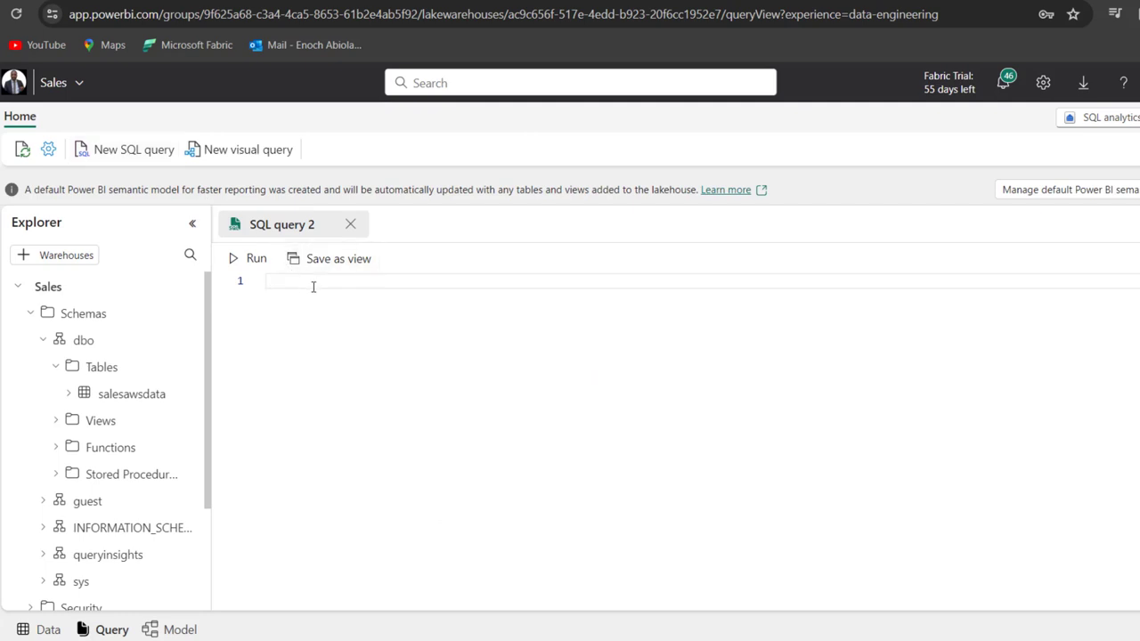
# Step: Run SELECT TOP 10 * FROM [Sales].[dbo].[salesawsdata] to return ten sales rows
pyautogui.write('SELECT TOP 10 * FROM')
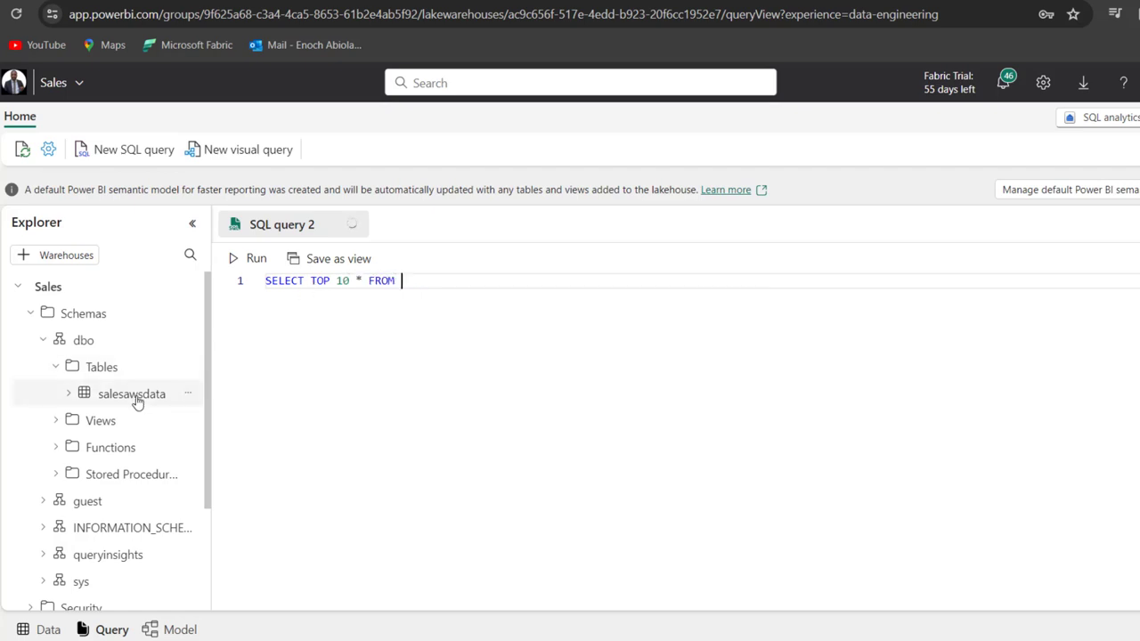
pyautogui.moveTo(137, 402); pyautogui.dragTo(428, 289)
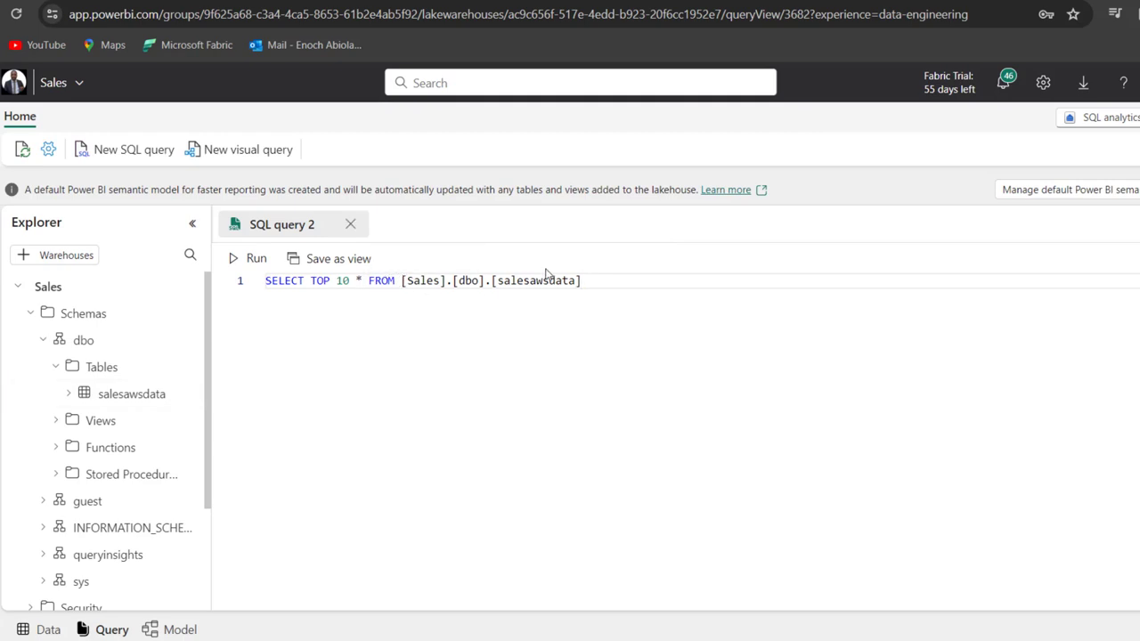
pyautogui.moveTo(625, 278); pyautogui.dragTo(198, 294)
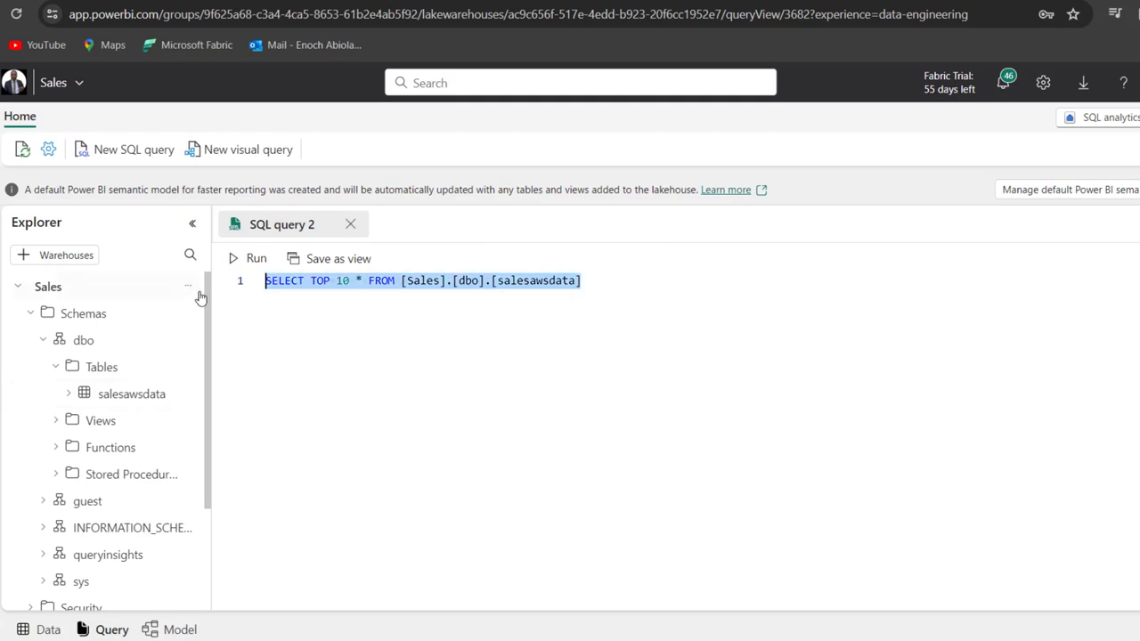
pyautogui.click(255, 259)
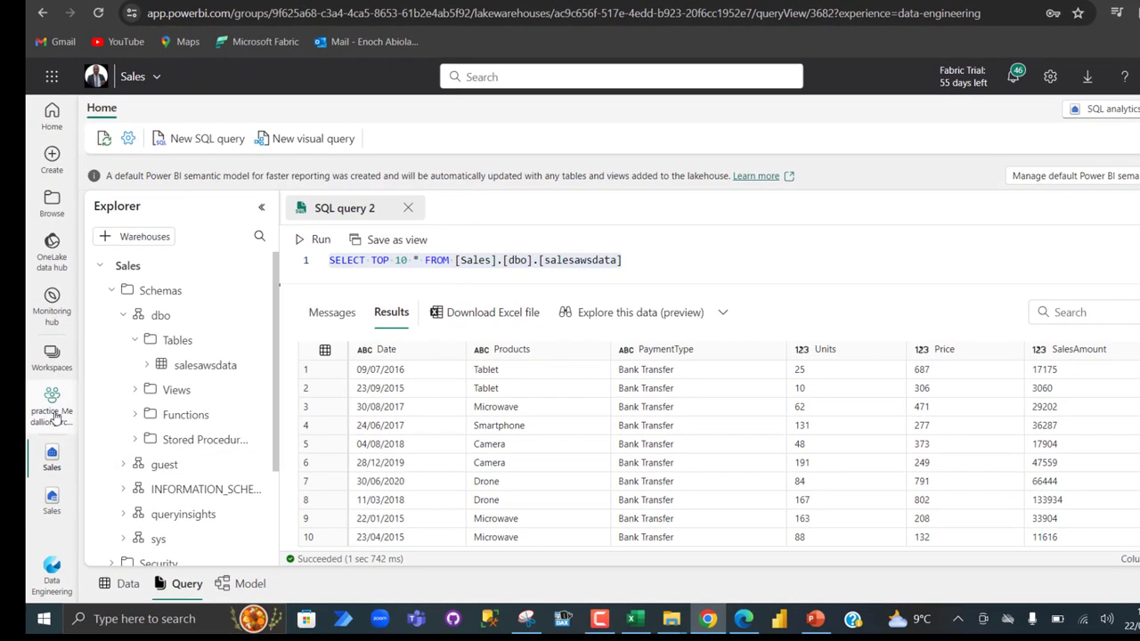
# Step: Go back to the Sales lakehouse and show Read_Delta_Table_To_Lakehouse.csv in the SalesDataFromAWSS3 shortcut
pyautogui.click(41, 409)
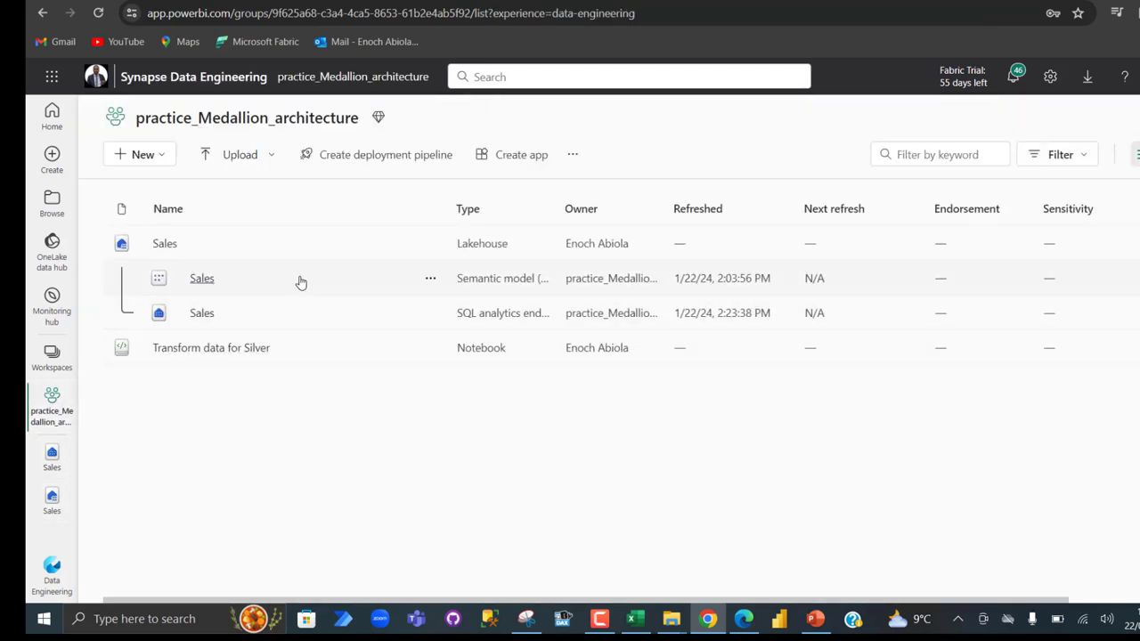
pyautogui.click(169, 245)
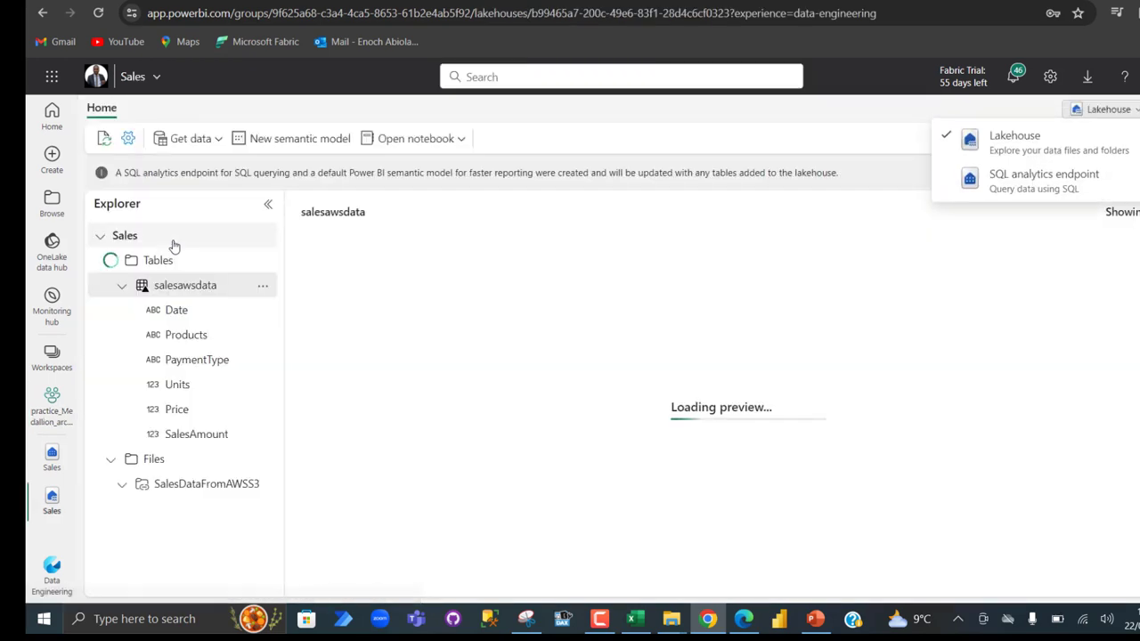
pyautogui.click(201, 486)
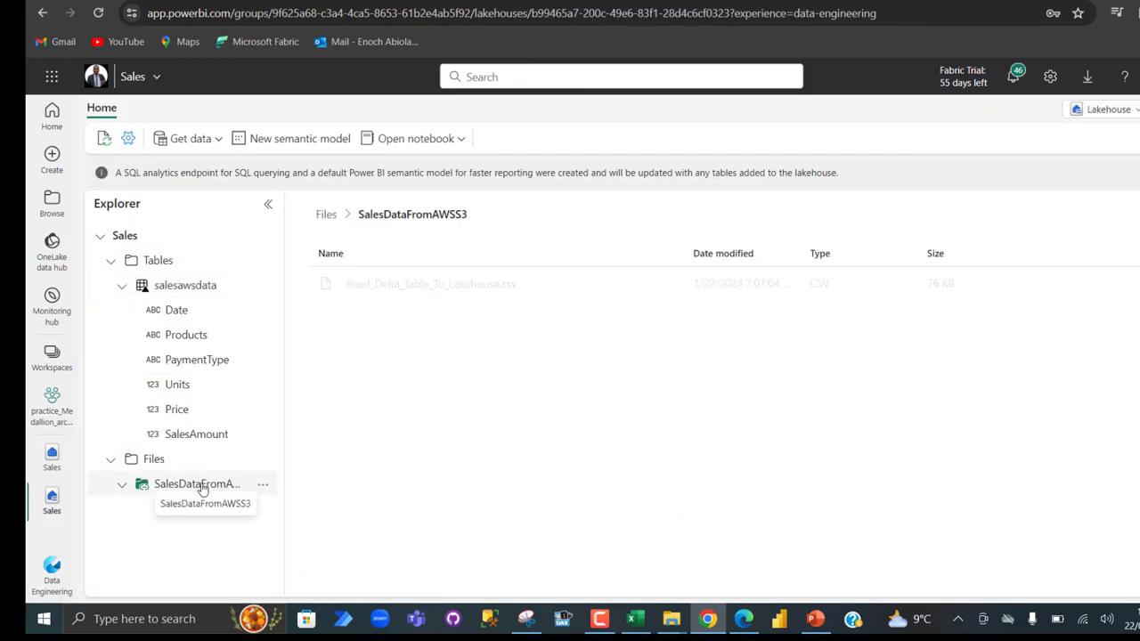